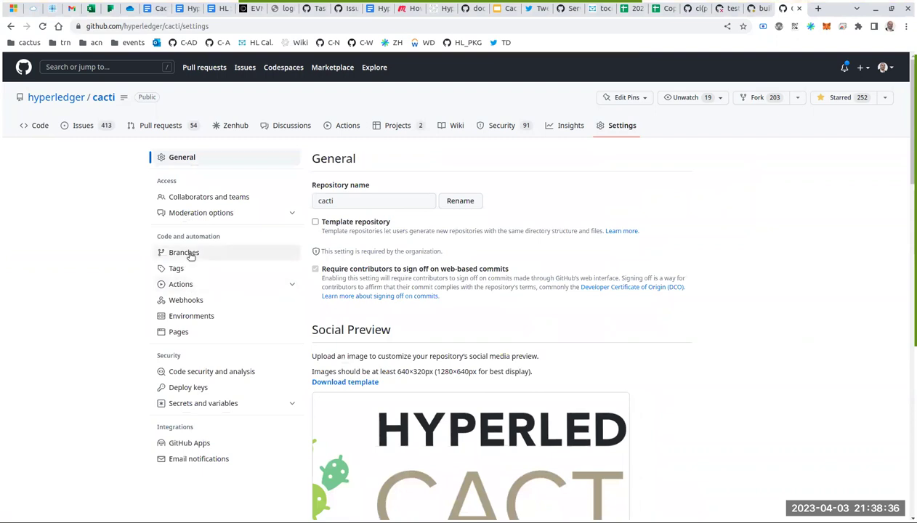
- Open the protection rule of the main branch in the repository's branch settings and review its required status checks
left_click(187, 254)
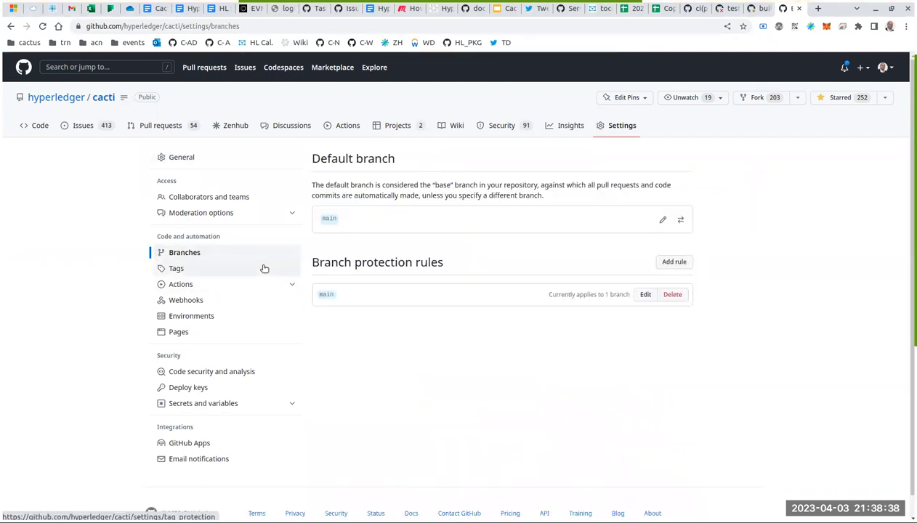
left_click_drag(313, 263, 473, 259)
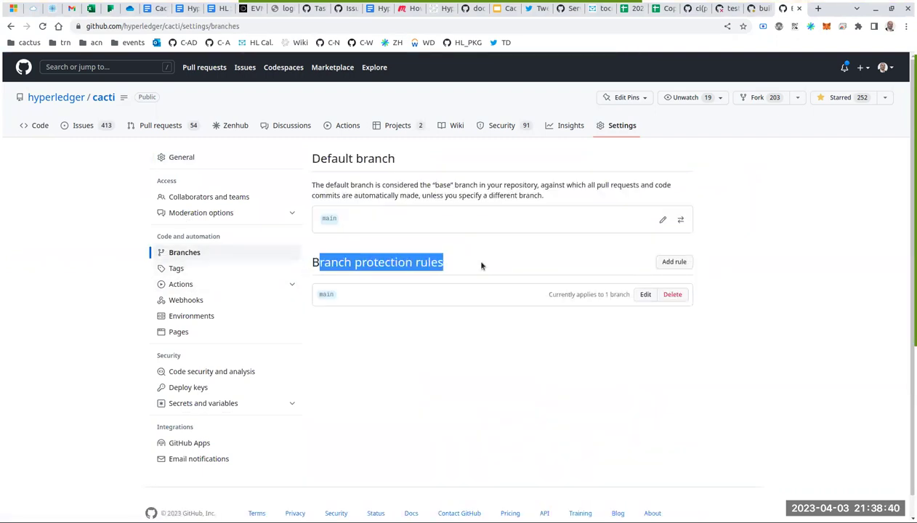
left_click(468, 261)
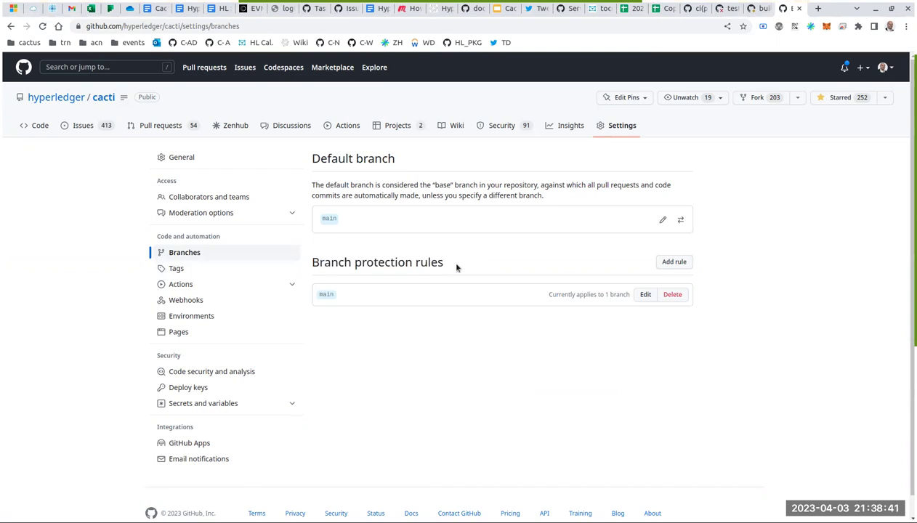
left_click_drag(341, 294, 507, 291)
left_click(329, 294)
left_click(644, 295)
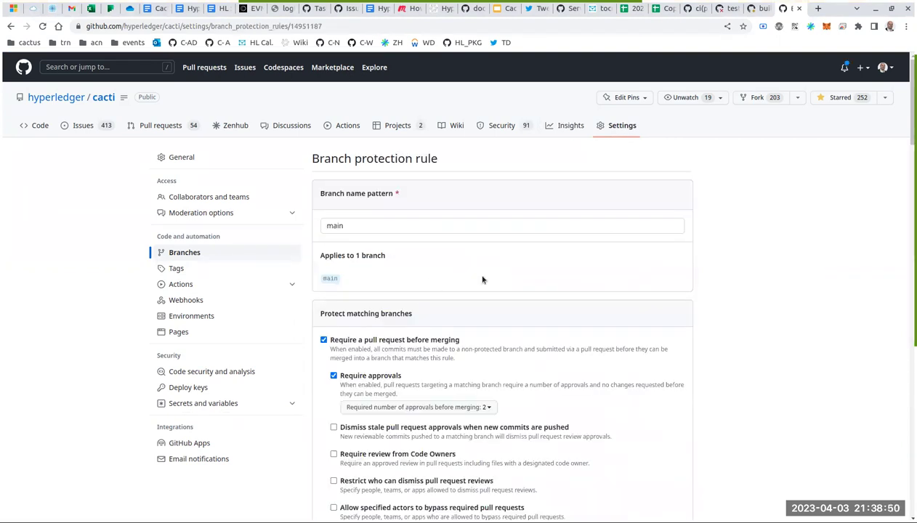
scroll(483, 280, "down", 7)
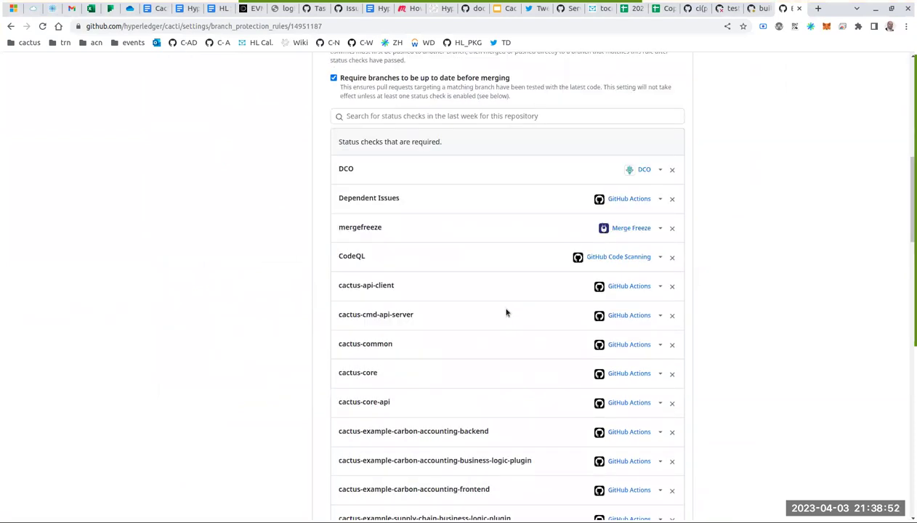
scroll(432, 237, "up", 1)
left_click_drag(337, 203, 456, 202)
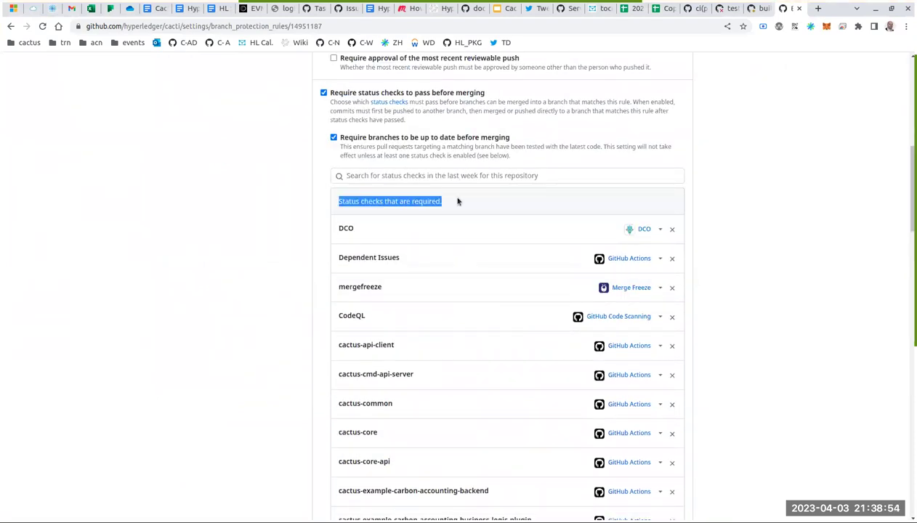
scroll(459, 202, "up", 1)
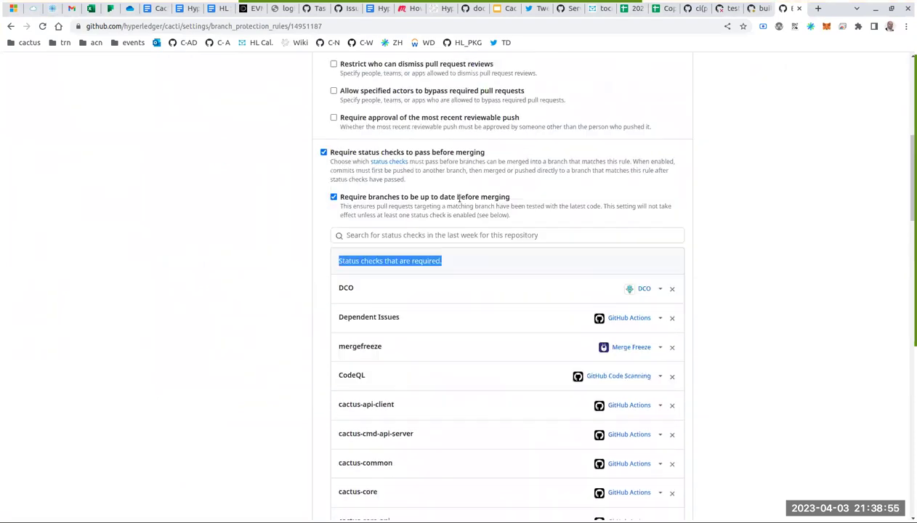
left_click(376, 259)
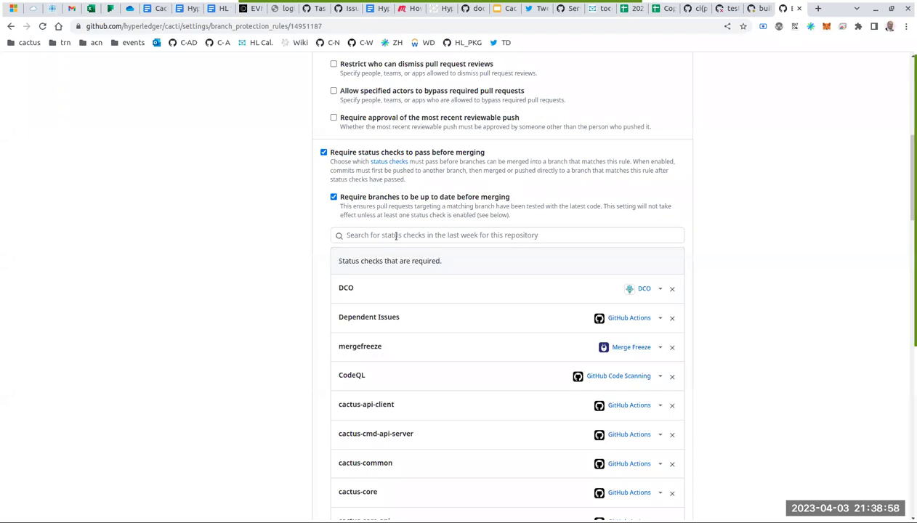
- Search the status checks for asset-exchange-besu-local and add asset-exchange-besu-local (AliceERC1155) to the required checks
left_click(396, 235)
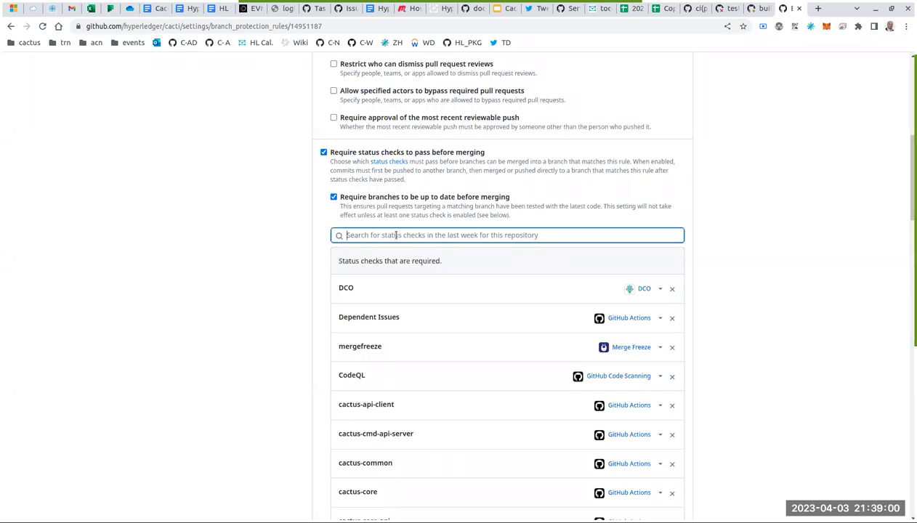
left_click(13, 292)
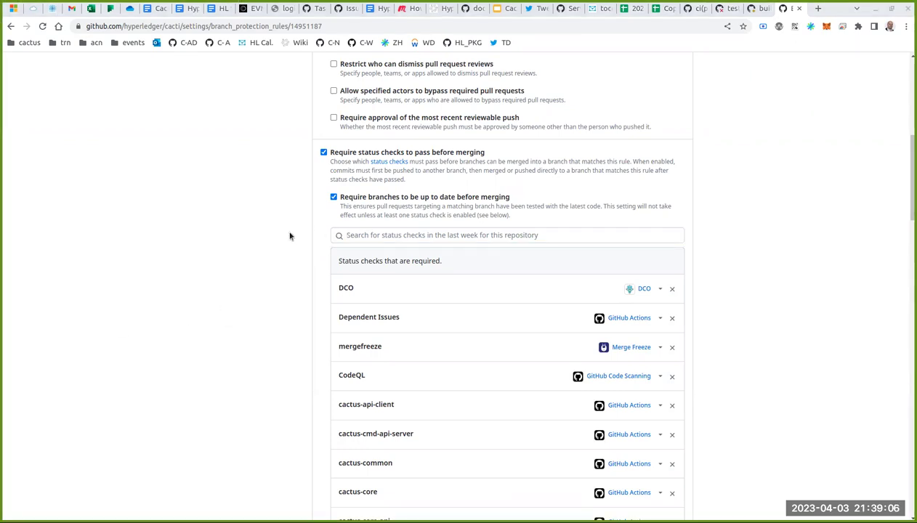
left_click(366, 234)
type("asset-exchange-besu-local")
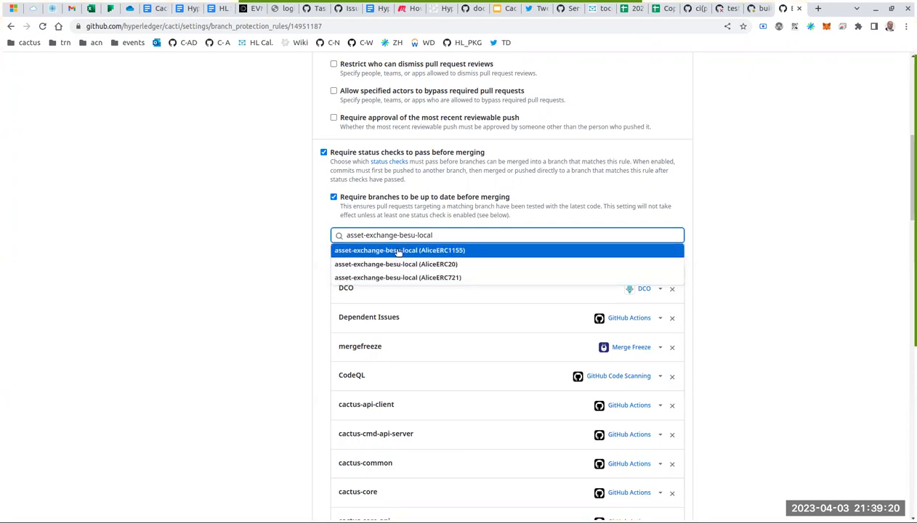
left_click(398, 250)
left_click(502, 236)
left_click(486, 254)
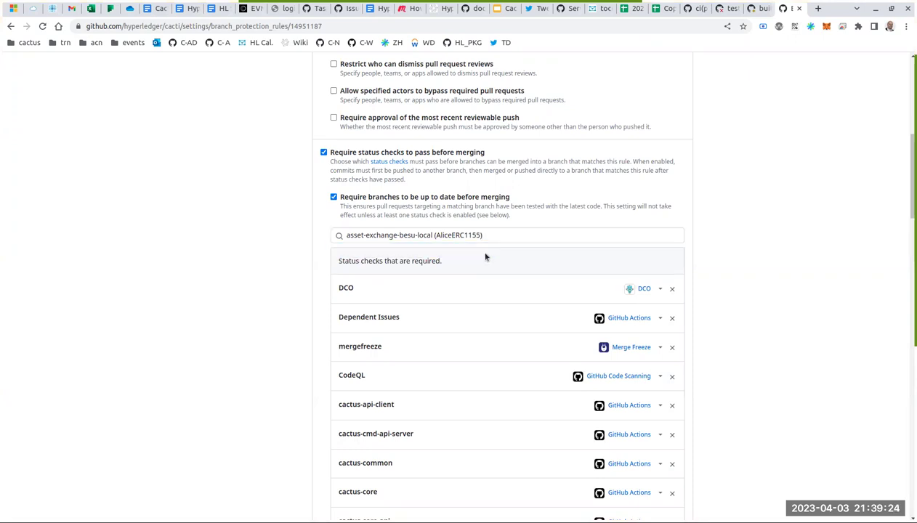
scroll(319, 283, "down", 15)
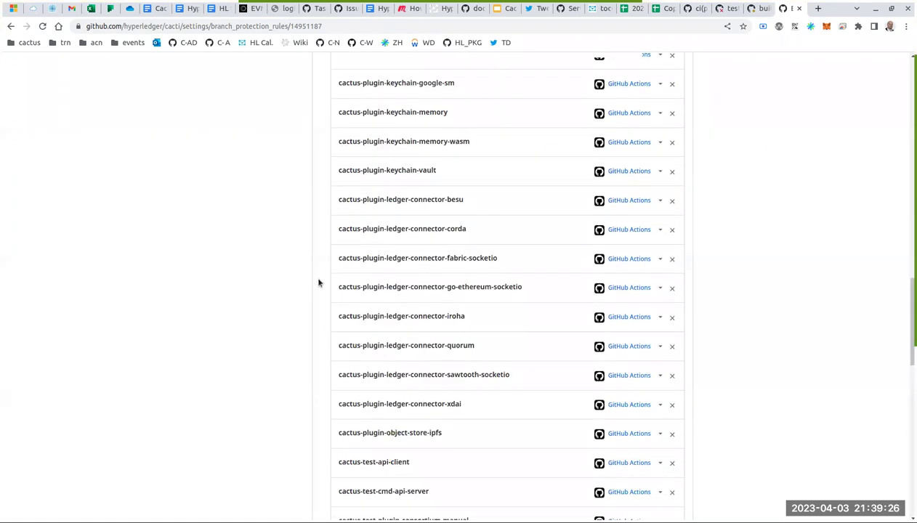
scroll(391, 274, "up", 3)
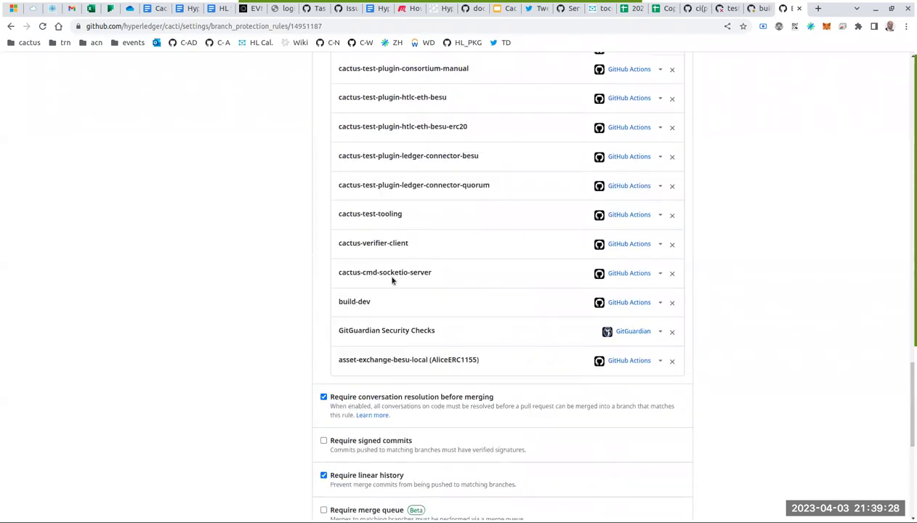
scroll(330, 289, "up", 3)
scroll(330, 289, "down", 5)
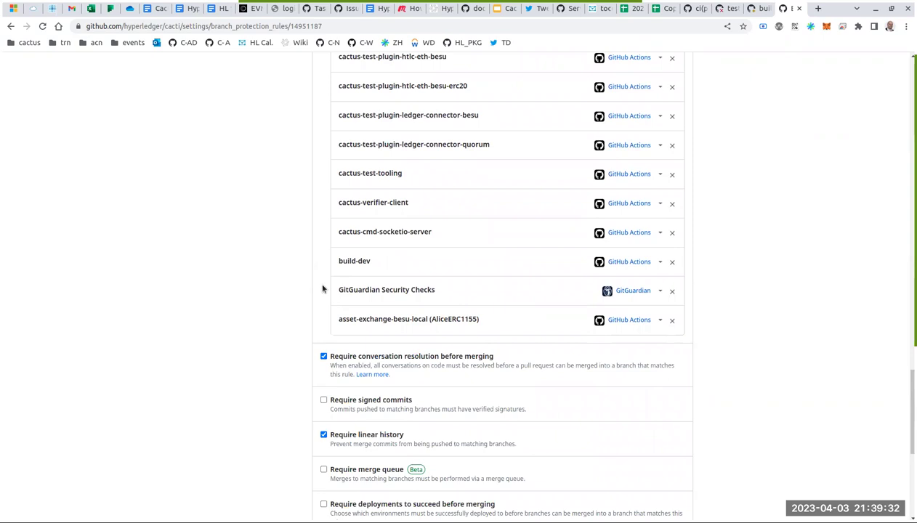
- Add the asset-exchange-besu-local (AliceERC20) status check to the required checks of the main branch rule
scroll(323, 290, "up", 20)
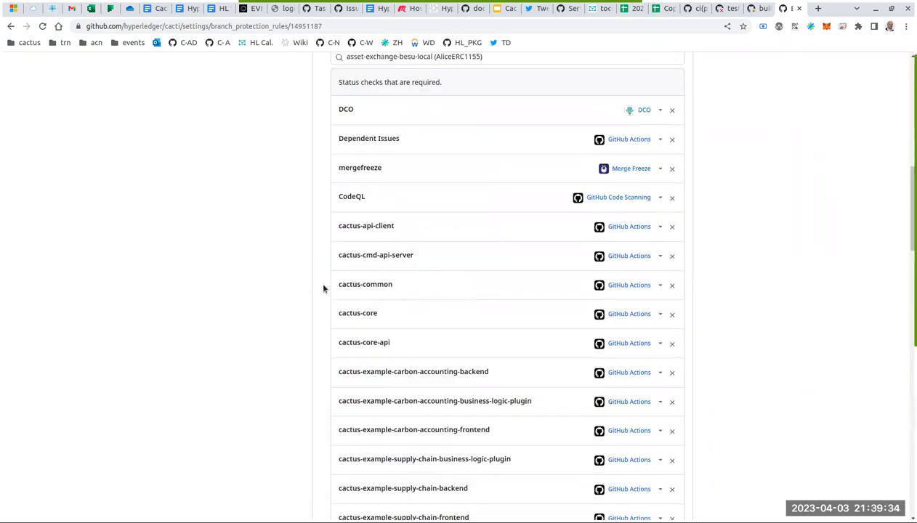
scroll(324, 289, "up", 4)
left_click_drag(480, 235, 430, 235)
key("BackSpace")
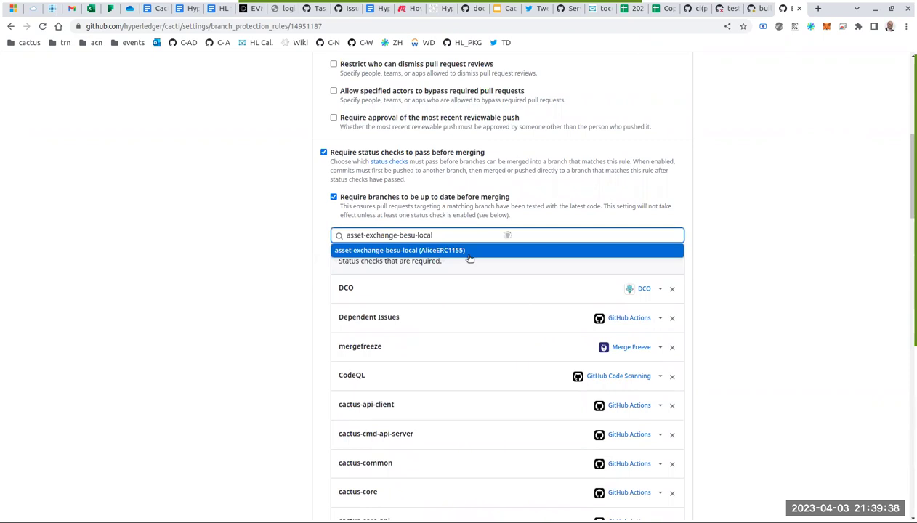
left_click(469, 263)
left_click(493, 240)
left_click(463, 254)
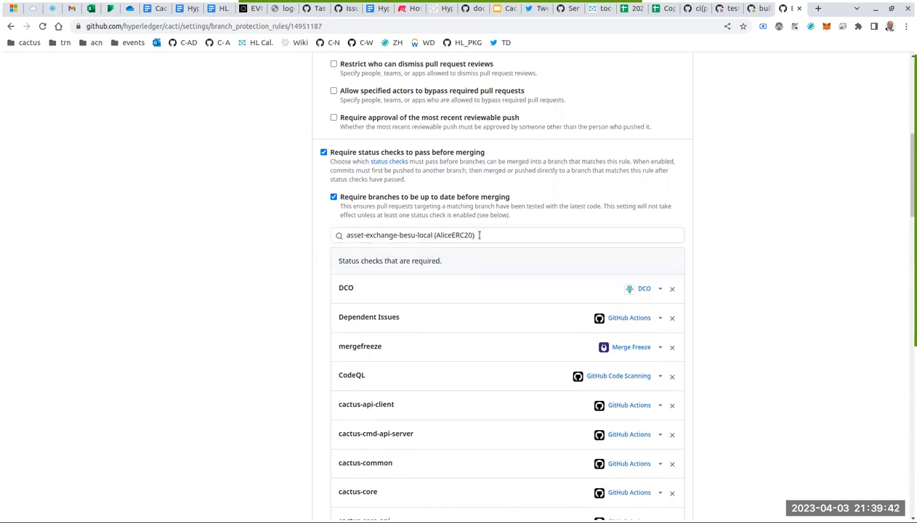
- Add the asset-exchange-besu-local (AliceERC721) status check to the required checks of the main branch rule
left_click_drag(480, 235, 432, 234)
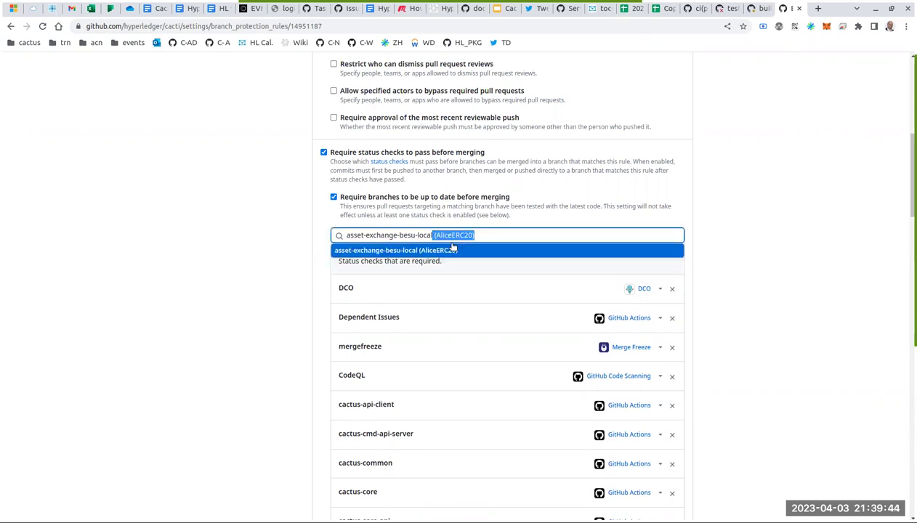
type("l")
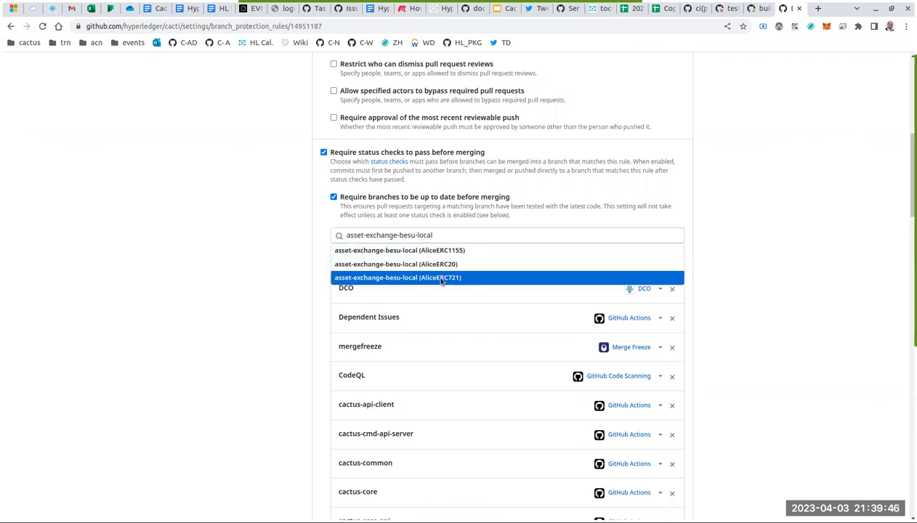
left_click(440, 277)
left_click(499, 236)
left_click(420, 251)
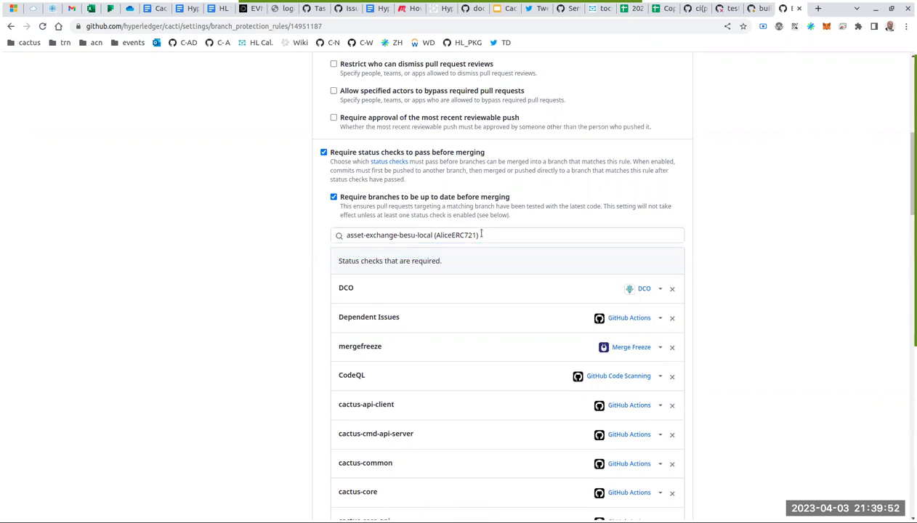
- Try to submit the branch rule changes with GitHub Mobile verification, retry the request, and return to the rule
left_click(484, 234)
left_click(469, 248)
left_click(494, 235)
left_click(481, 244)
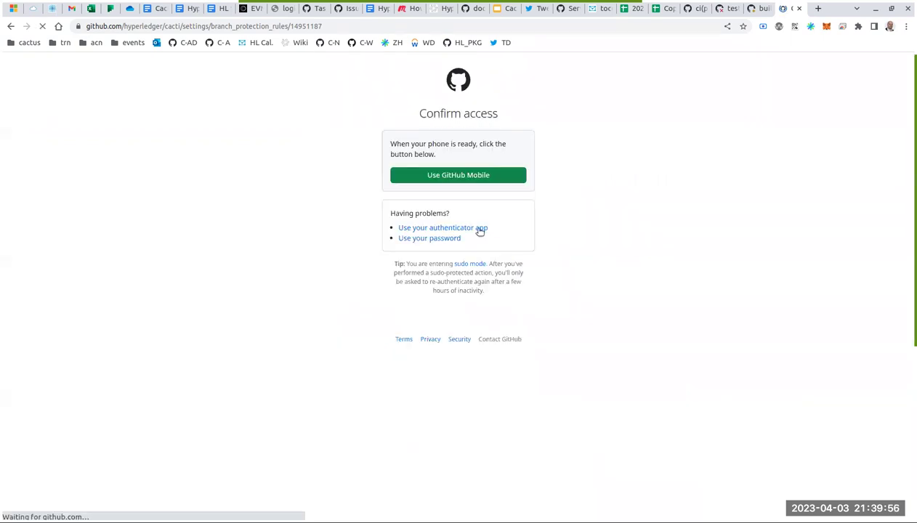
left_click(459, 177)
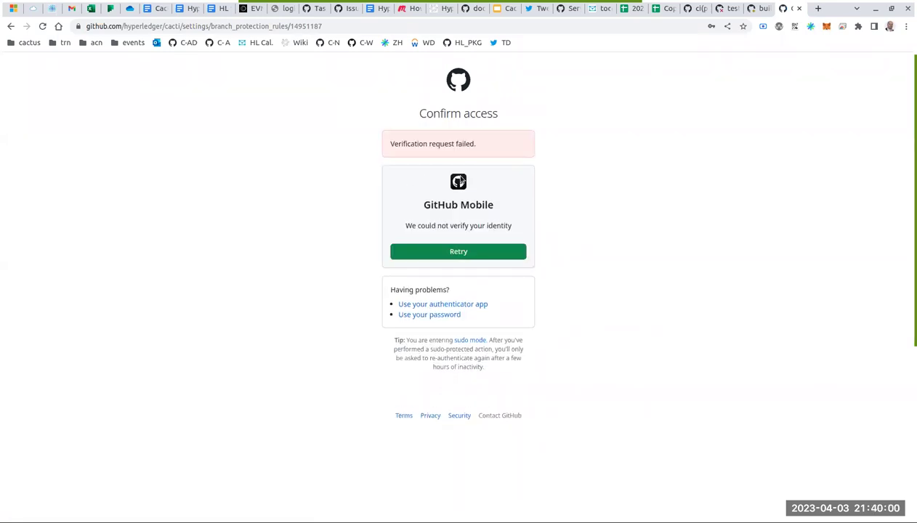
left_click(470, 251)
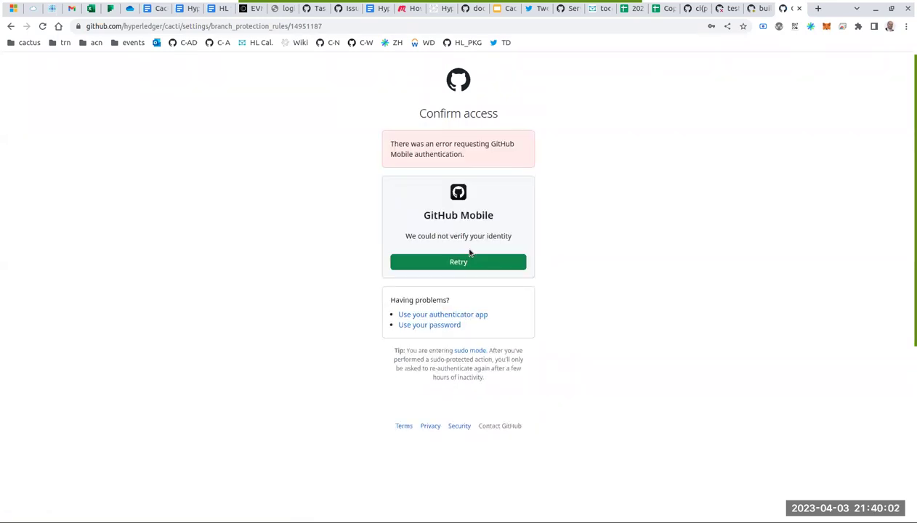
left_click(447, 259)
left_click(11, 28)
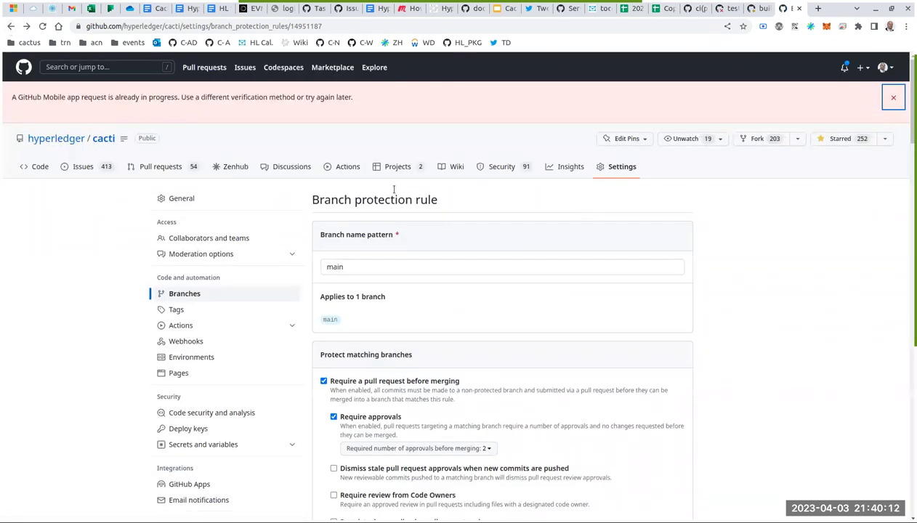
- Check whether the asset-exchange-besu-local checks are still in the branch rule's list of required status checks
scroll(394, 191, "down", 10)
scroll(394, 193, "down", 20)
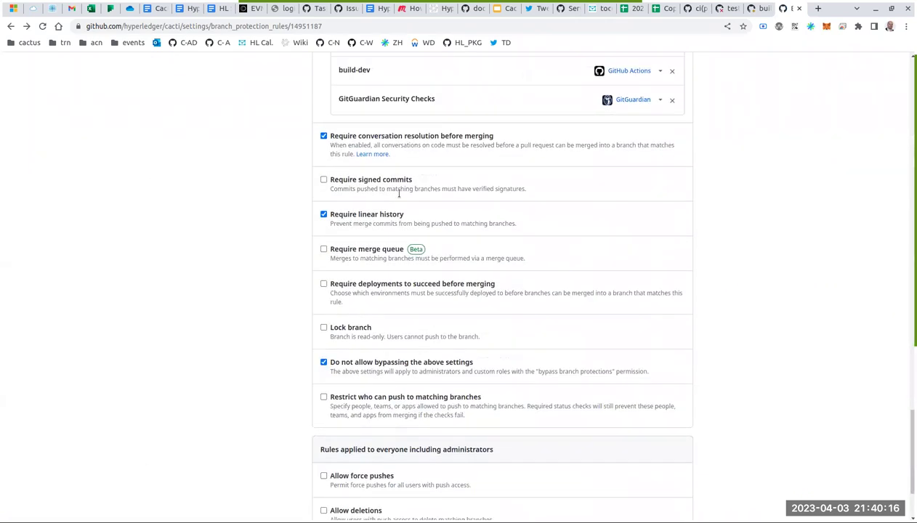
scroll(385, 239, "up", 3)
scroll(399, 188, "up", 12)
scroll(399, 188, "up", 15)
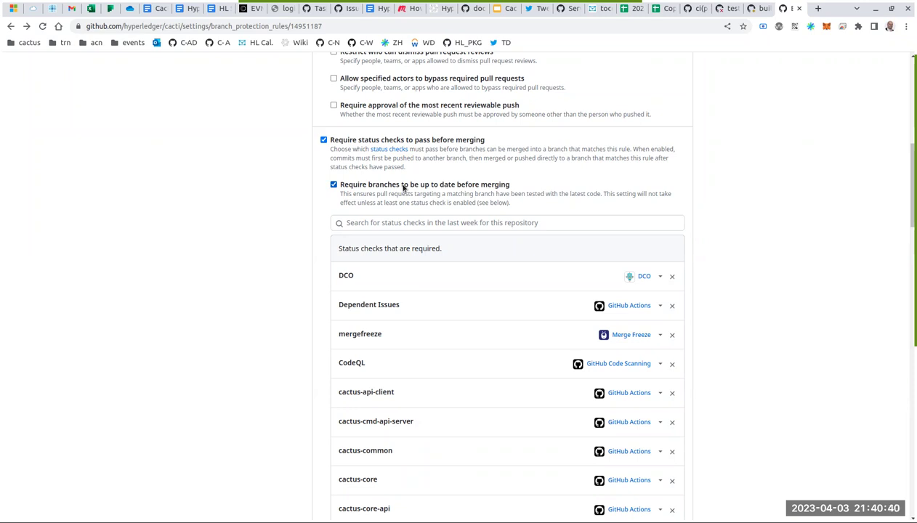
scroll(421, 292, "up", 10)
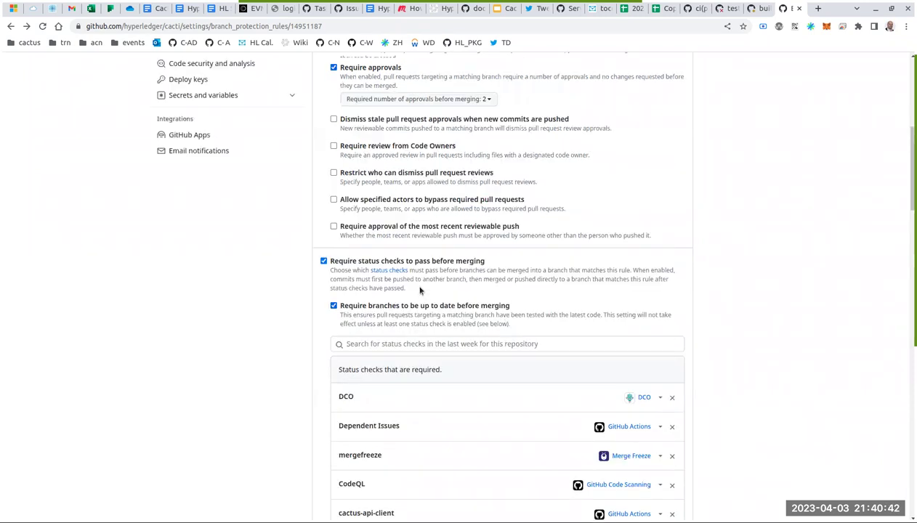
left_click(118, 96)
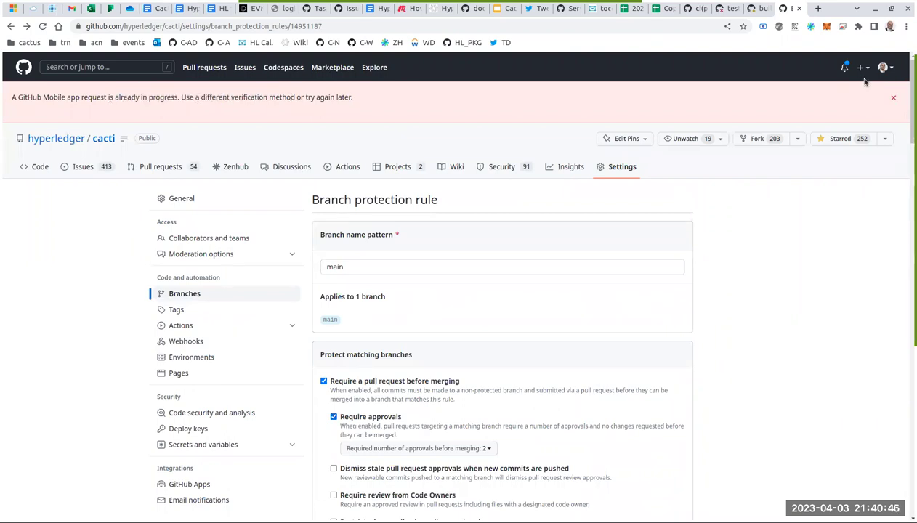
- Dismiss the verification error, try to save the branch rule again using GitHub Mobile verification, and return to the rule
left_click(893, 97)
scroll(379, 259, "down", 15)
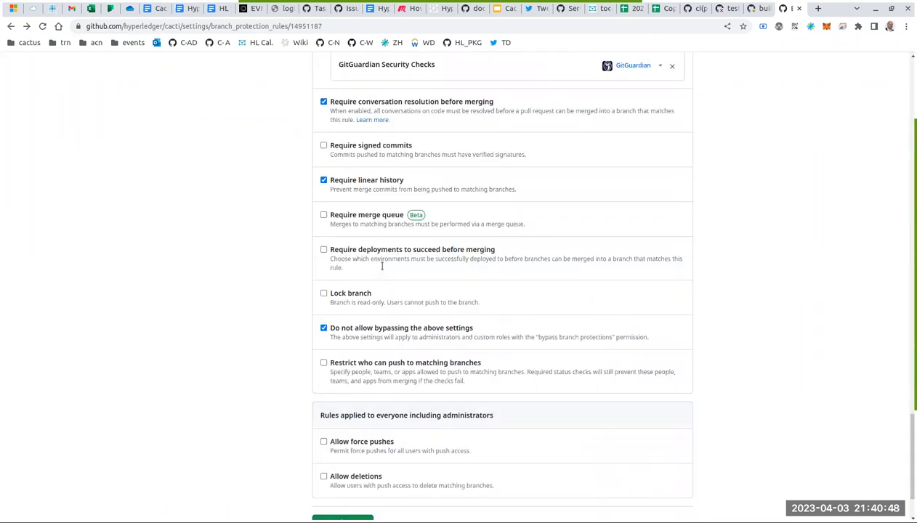
left_click(351, 438)
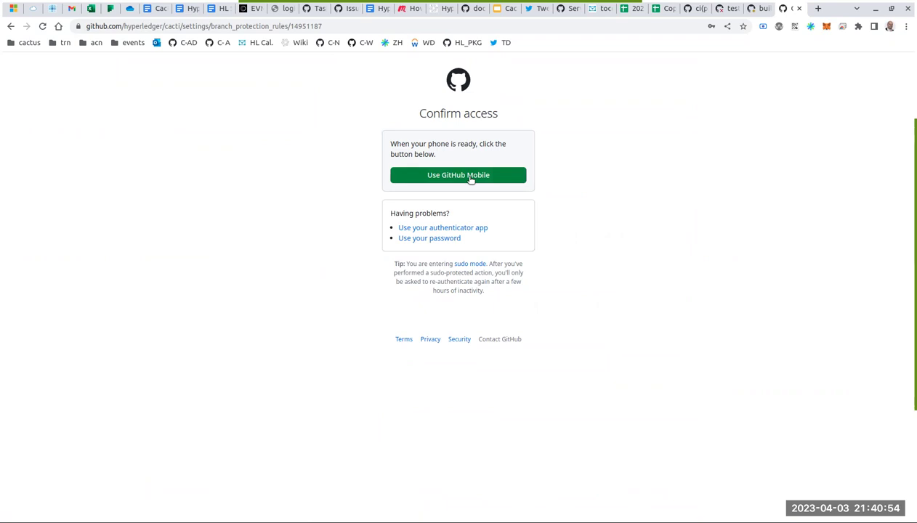
left_click(470, 176)
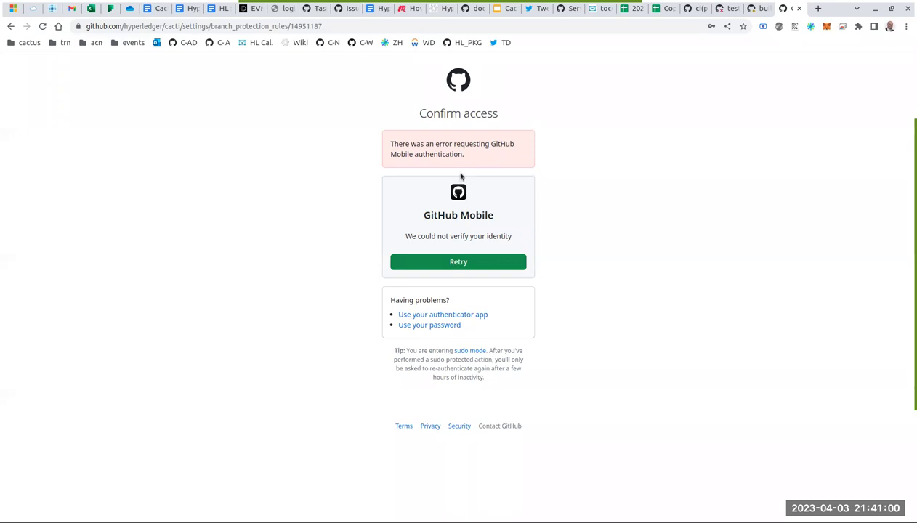
left_click(11, 27)
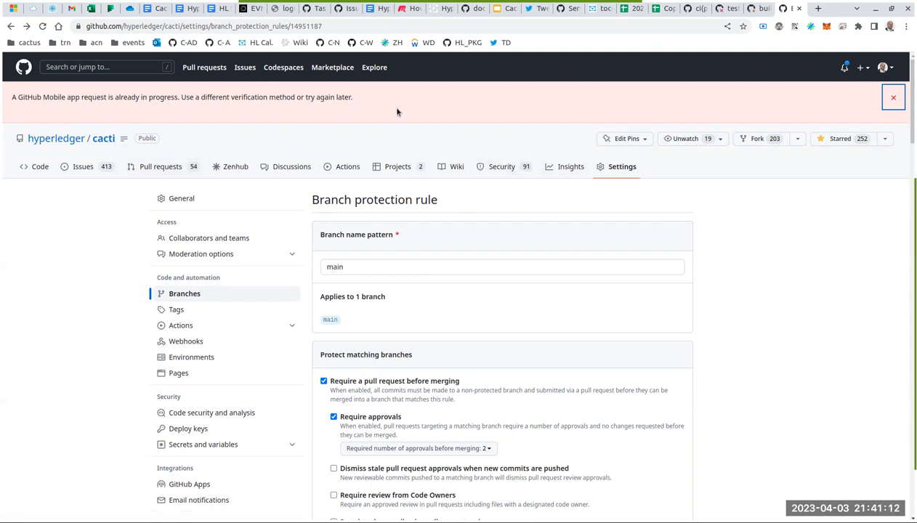
- Open the hyperledger organization's teams and search them for "CACTI"
mouse_move(52, 136)
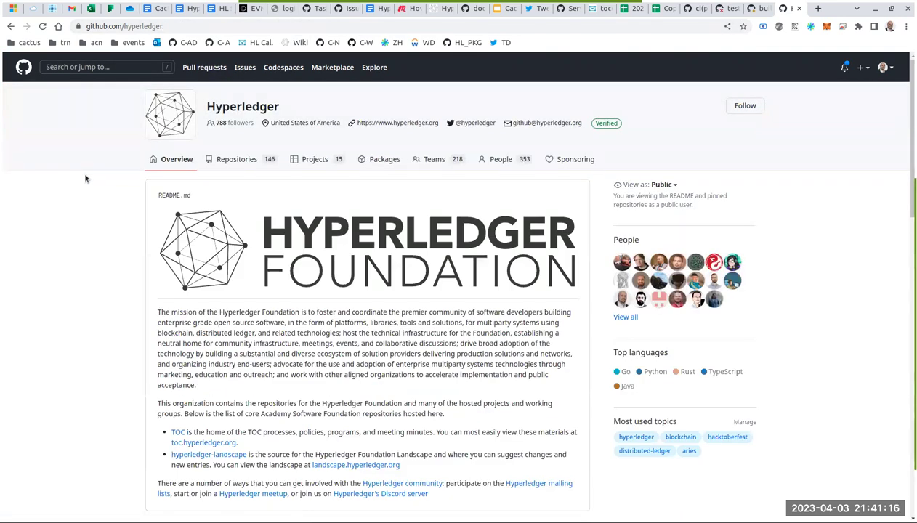
left_click(434, 164)
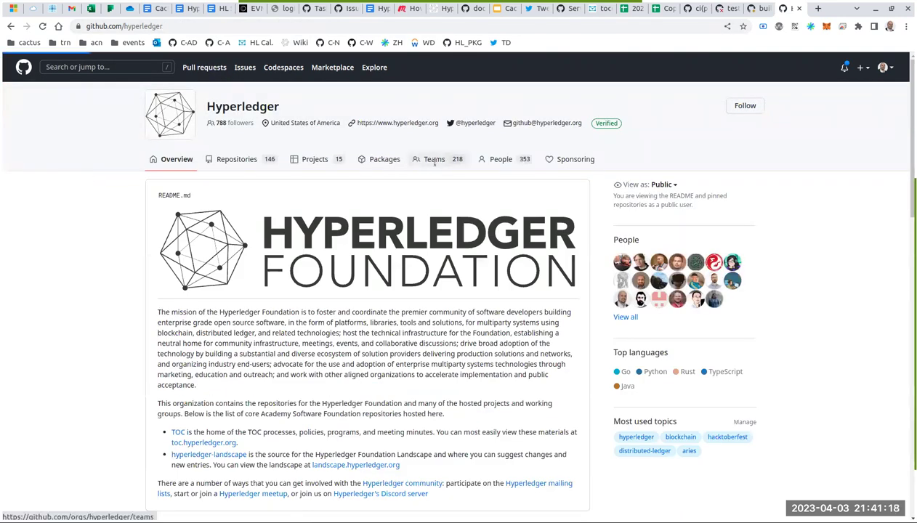
scroll(436, 161, "down", 3)
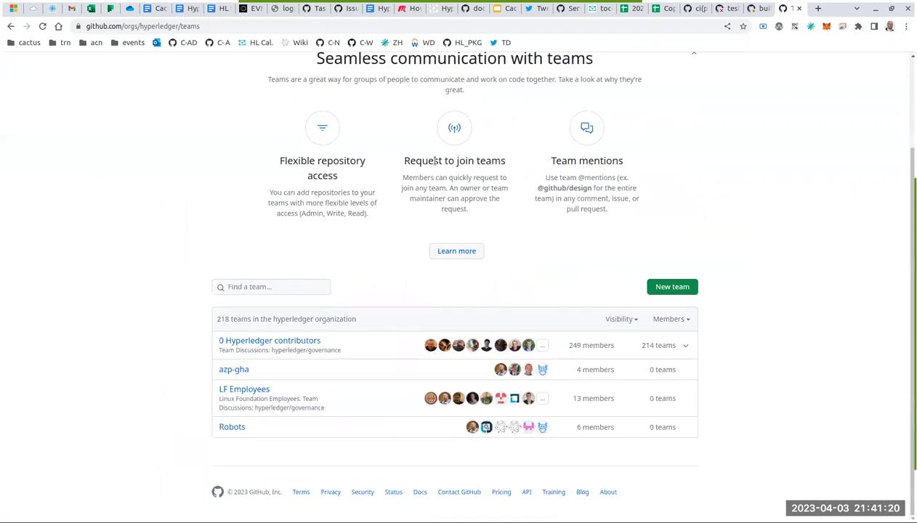
left_click(298, 290)
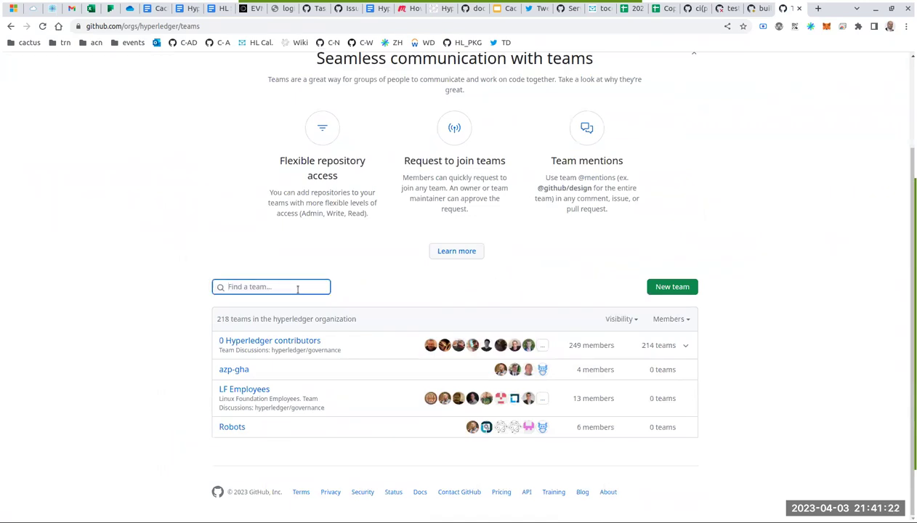
type("CACTI")
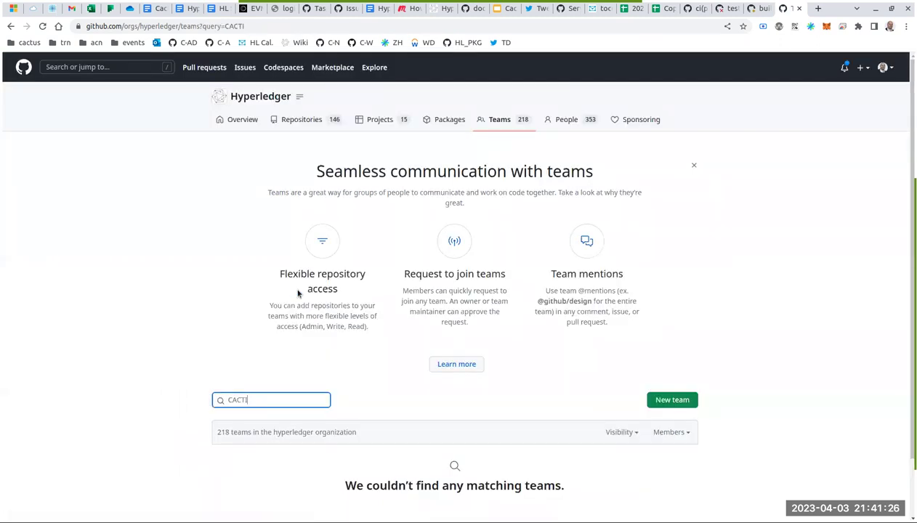
- Search the teams for "CACTus" instead and look through the matching Cactus teams
scroll(318, 386, "down", 2)
scroll(280, 391, "up", 2)
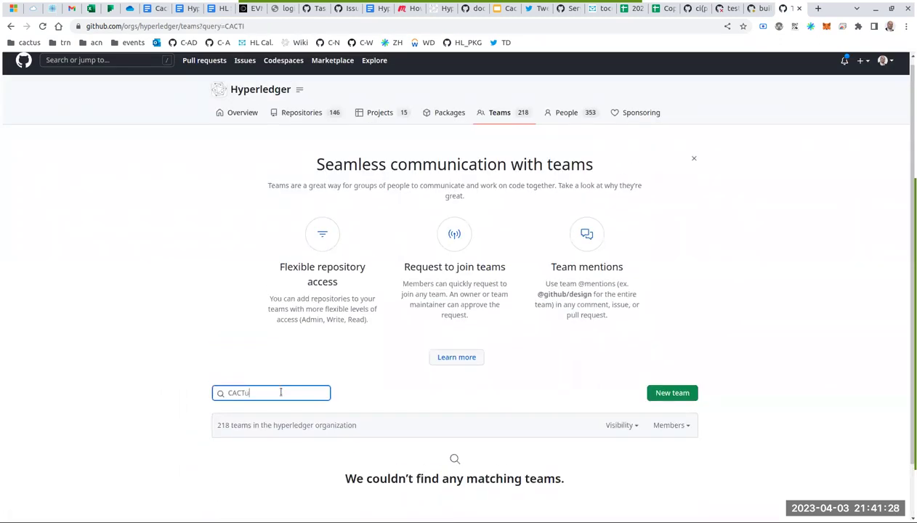
scroll(280, 393, "down", 2)
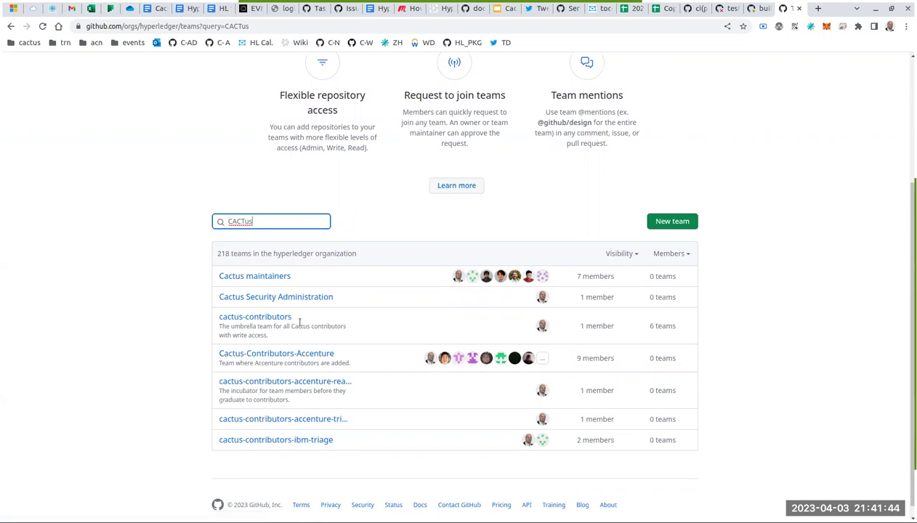
scroll(299, 323, "down", 1)
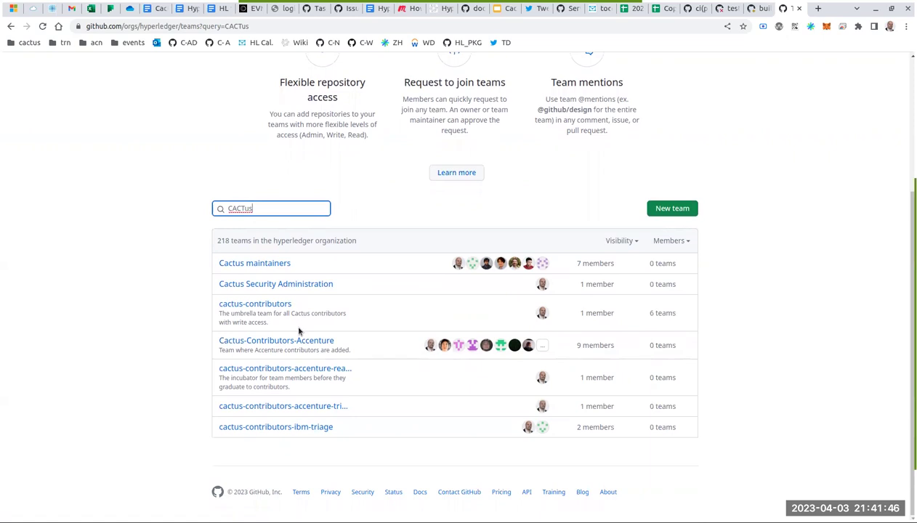
scroll(299, 331, "up", 2)
- Open the Cactus maintainers team and review its overview page, cancelling the team description edit
left_click(269, 325)
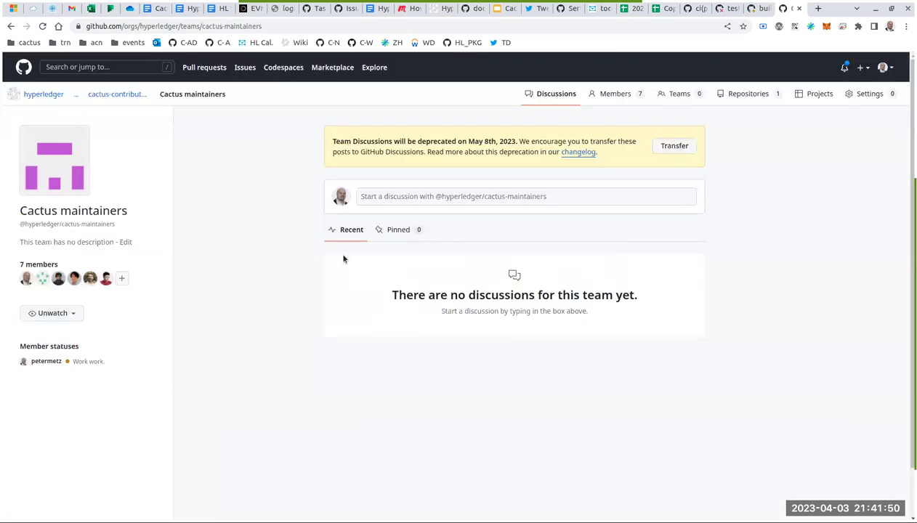
left_click_drag(513, 295, 615, 295)
left_click(615, 295)
left_click(126, 244)
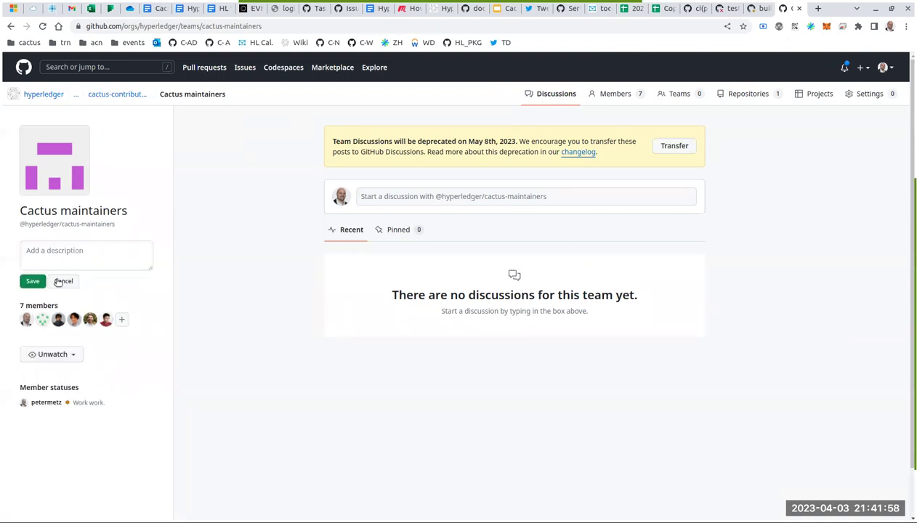
left_click(62, 281)
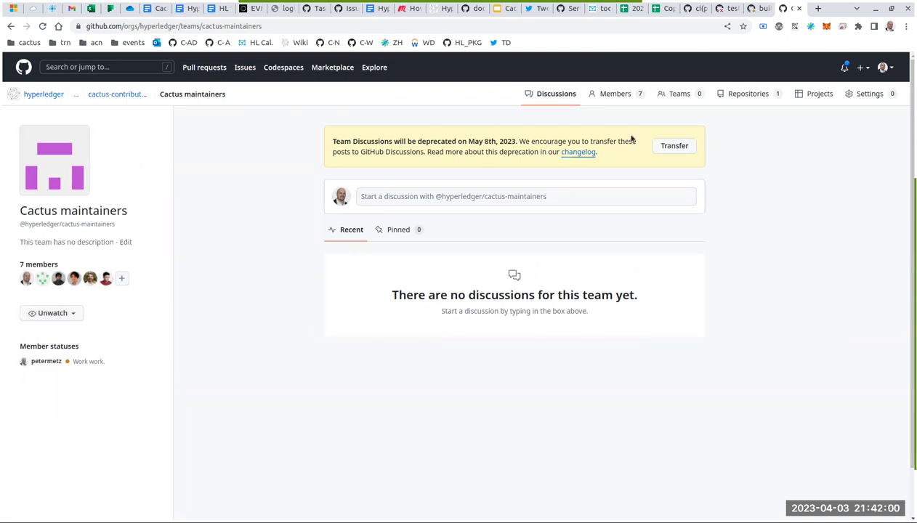
left_click_drag(339, 141, 417, 141)
left_click(417, 141)
- Examine the general settings of the Cactus maintainers team and return to the Cactus team search
left_click(849, 95)
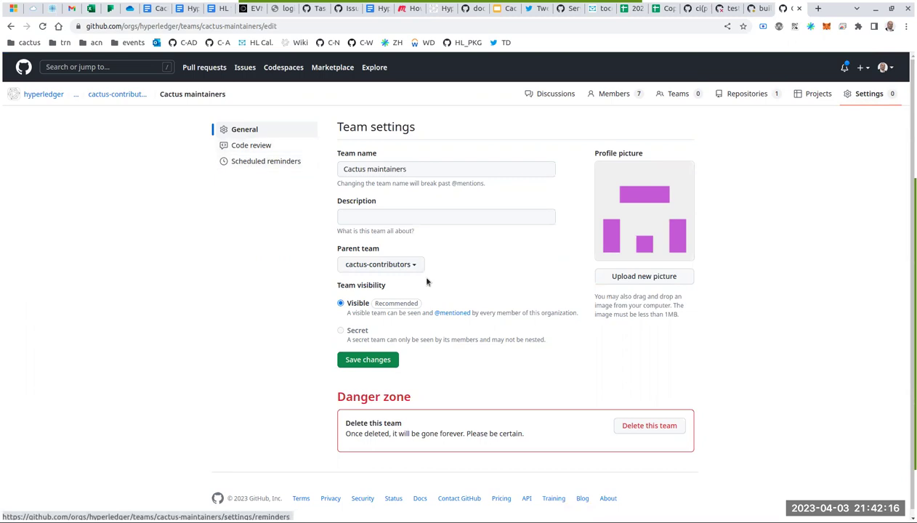
scroll(508, 279, "down", 1)
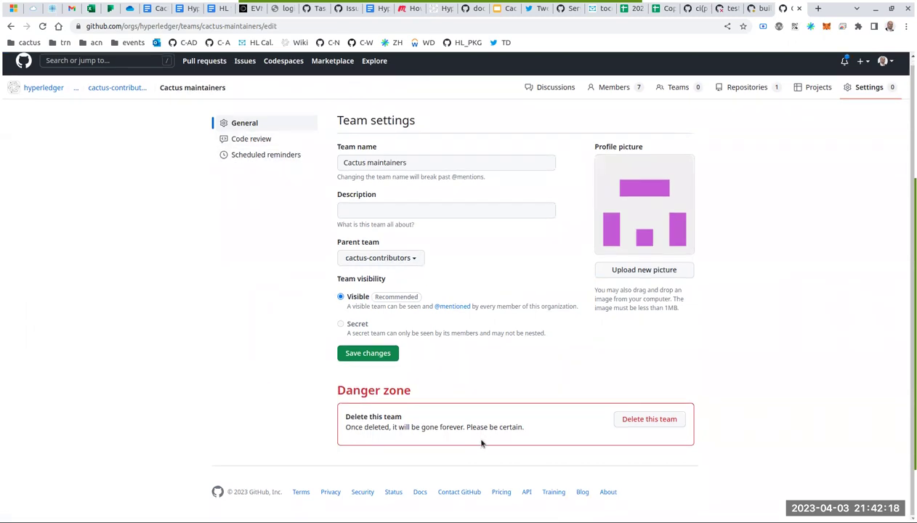
scroll(483, 434, "up", 1)
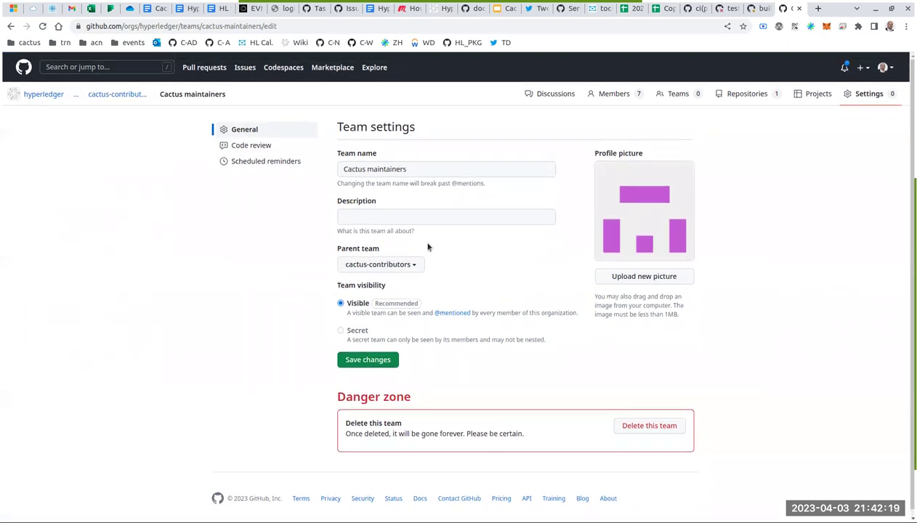
left_click(10, 26)
left_click(10, 26)
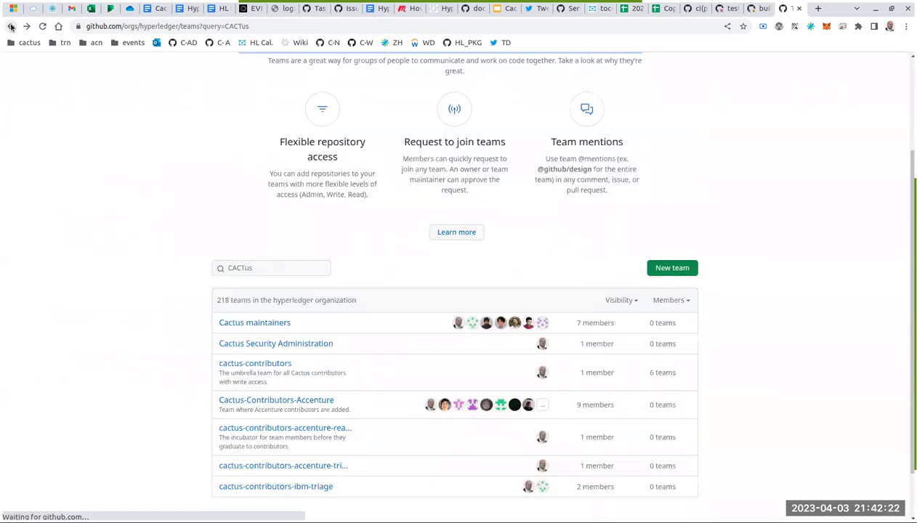
- Open the Cactus Security Administration team, check its member list and role filter options, and return to the team page
scroll(318, 426, "down", 2)
left_click(300, 283)
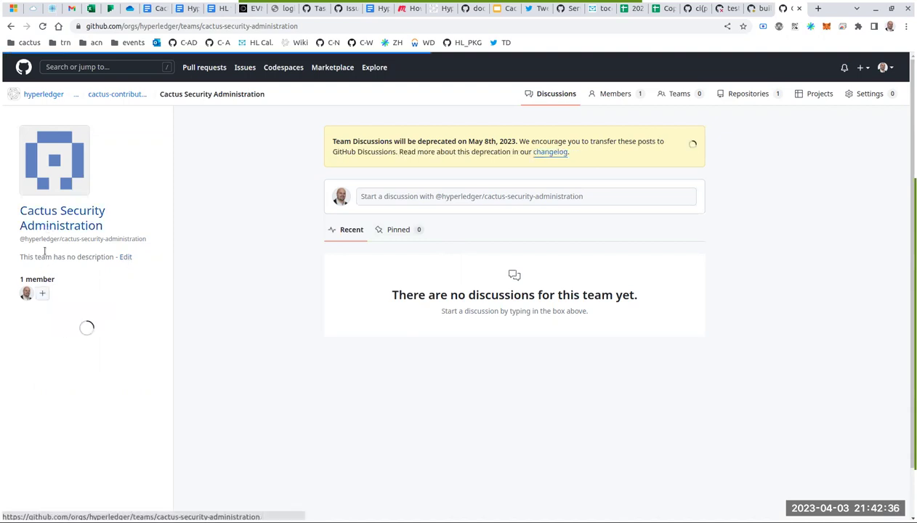
left_click(42, 279)
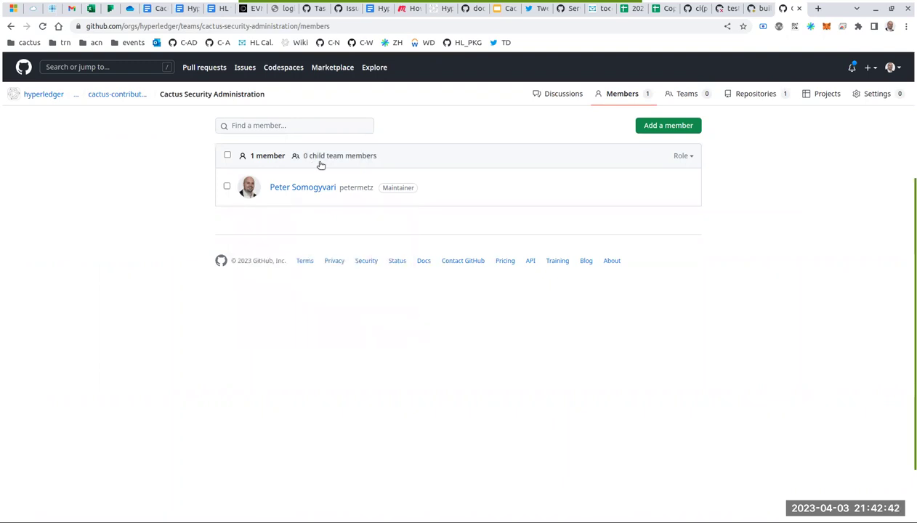
left_click(686, 157)
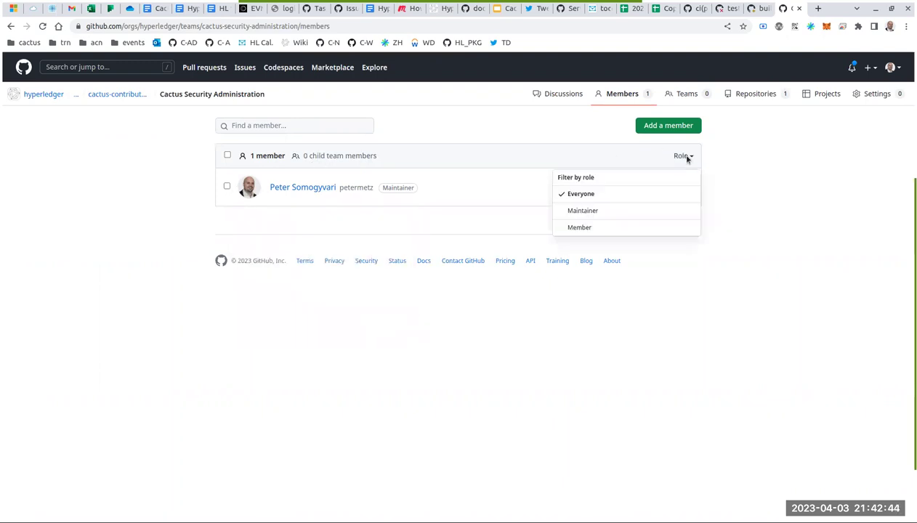
left_click(686, 157)
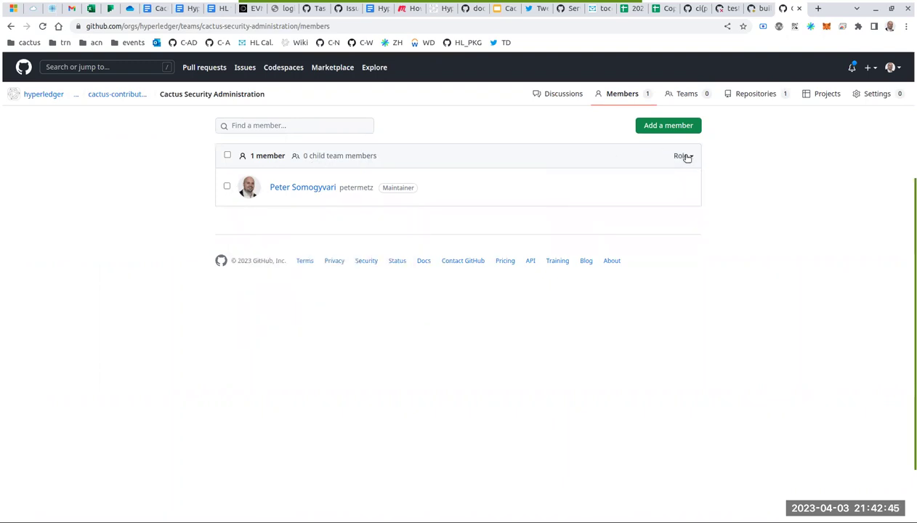
left_click(292, 189)
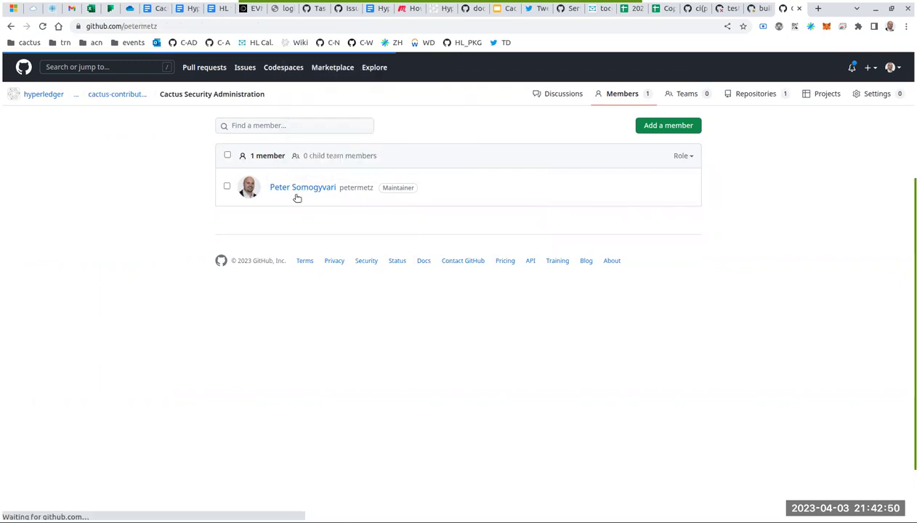
left_click(10, 26)
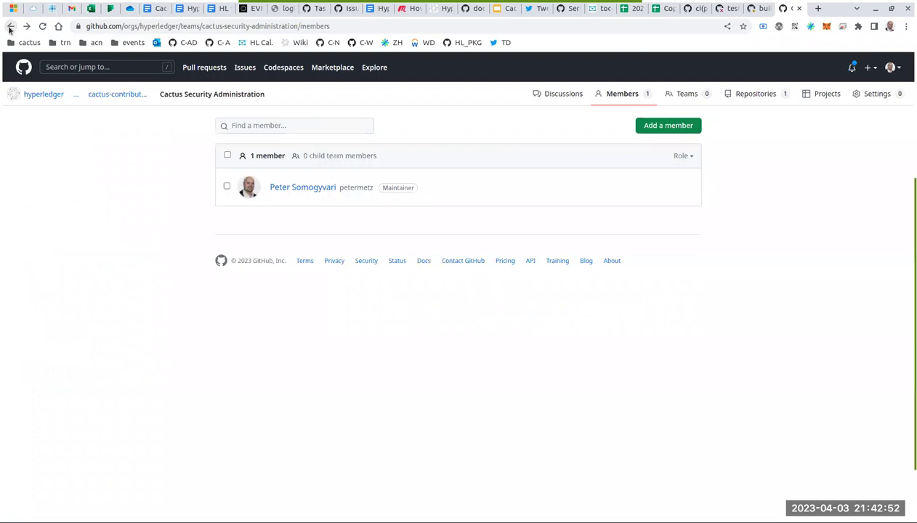
left_click(11, 26)
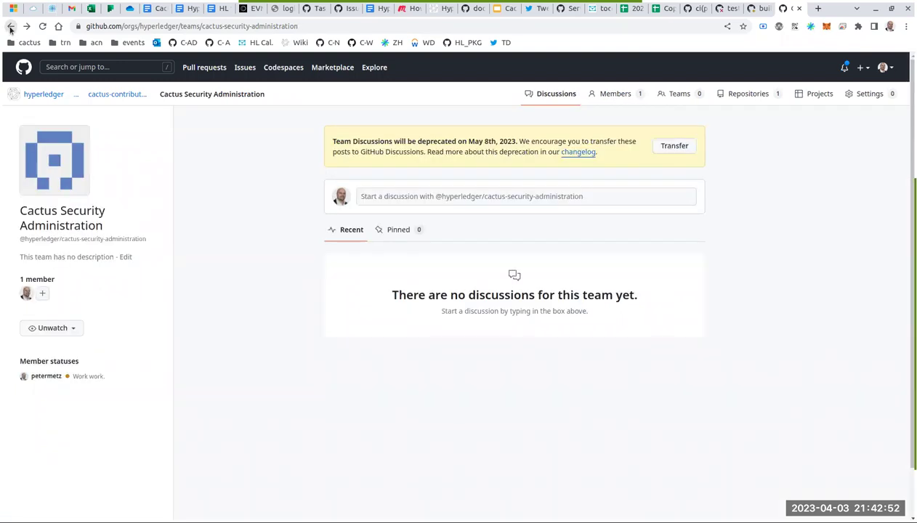
- Add the fellow maintainer, found by first name, to the Cactus Security Administration team and confirm access with GitHub Mobile
left_click(43, 292)
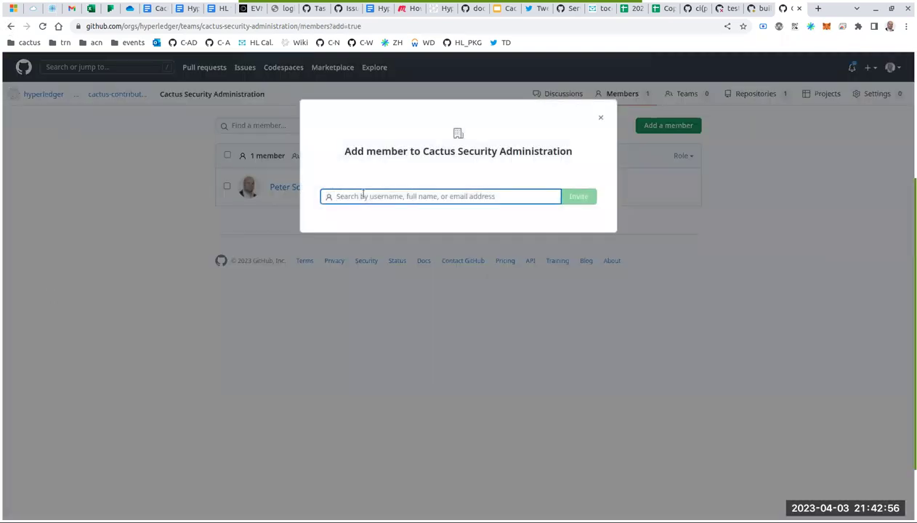
type("sandeep")
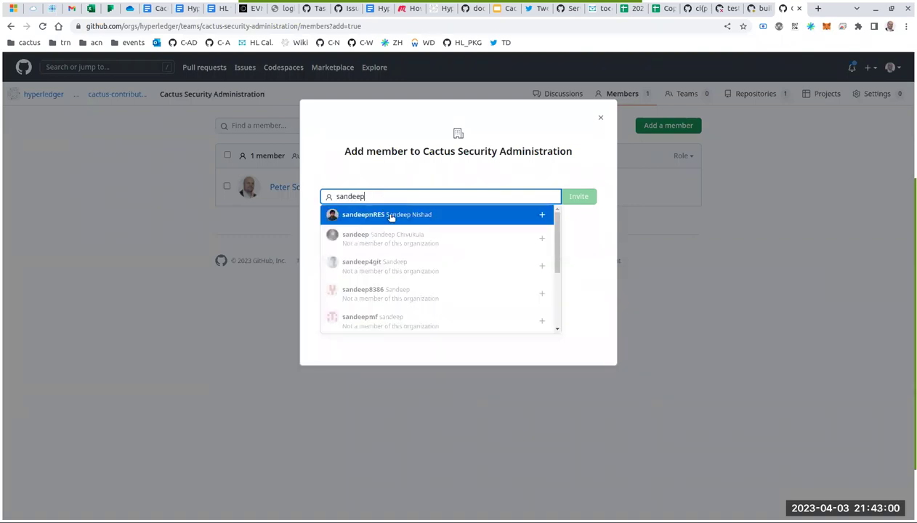
left_click(391, 216)
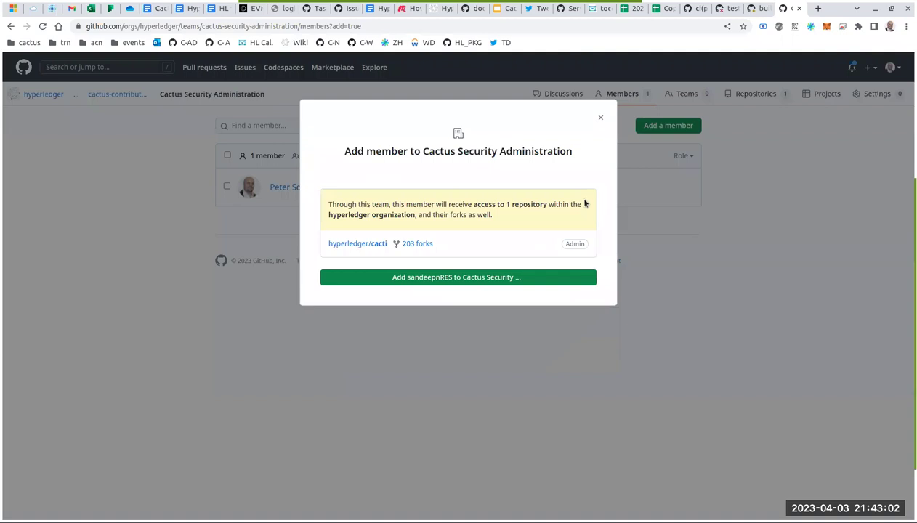
left_click_drag(357, 204, 493, 215)
left_click(495, 218)
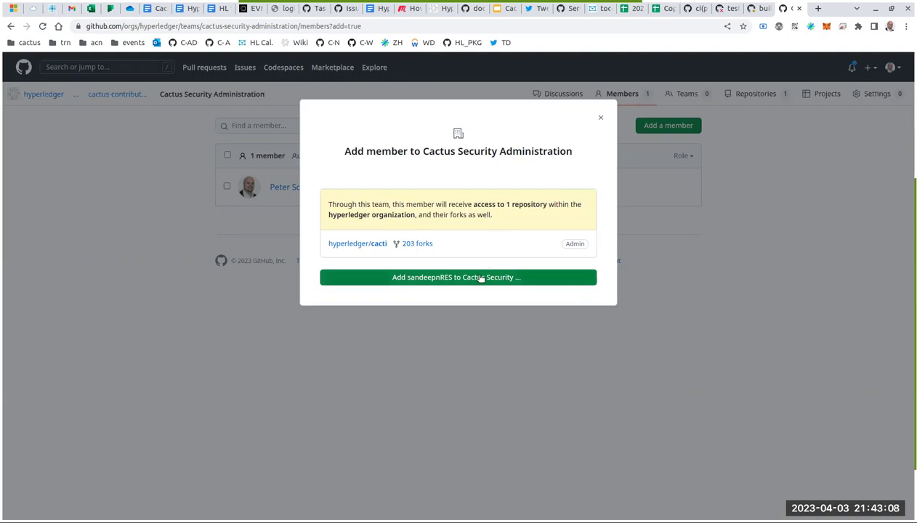
double_click(574, 244)
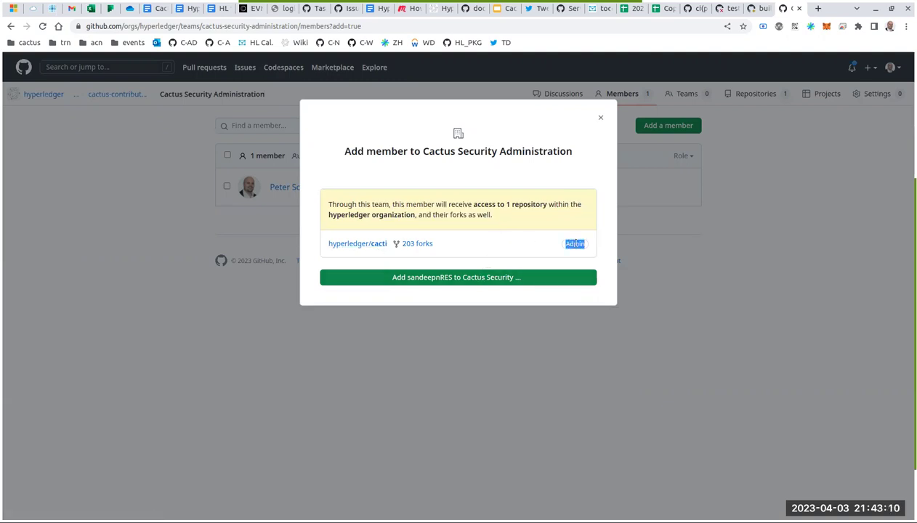
left_click(457, 279)
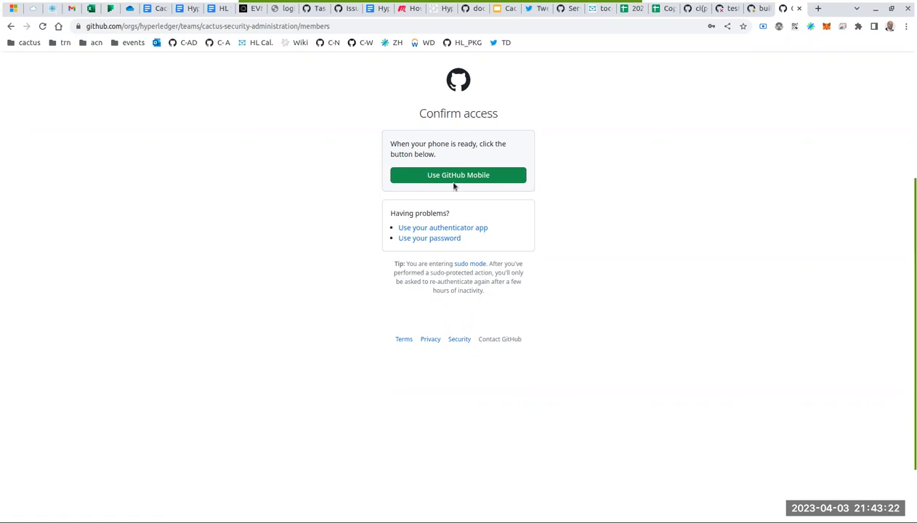
left_click(459, 174)
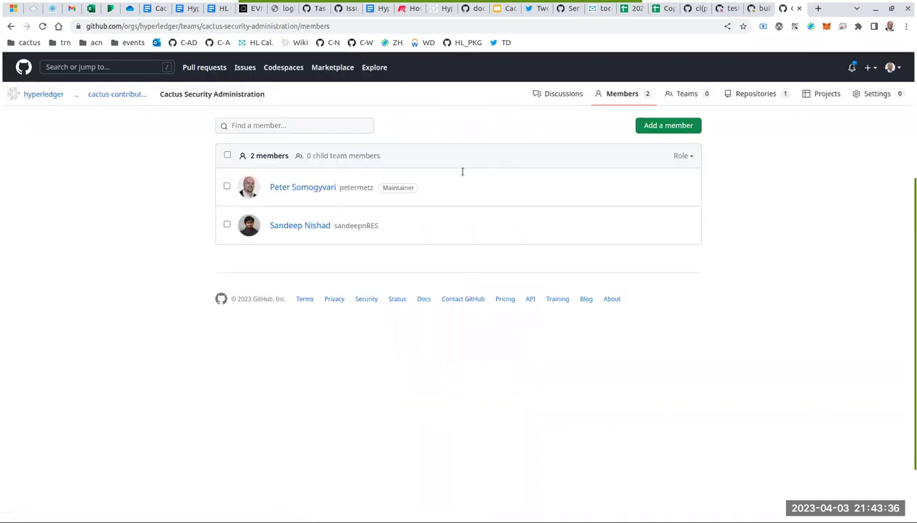
- Check the Maintainer role in the Cactus Security Administration member list and return to the organization's teams
double_click(393, 189)
left_click(389, 188)
left_click(108, 95)
left_click(45, 94)
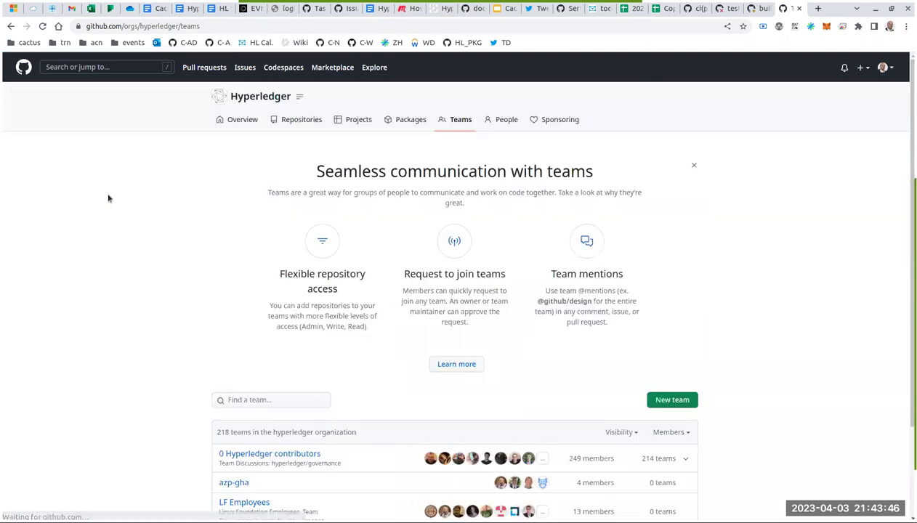
- Search the teams for "cactus" and open the member list of the Cactus maintainers team
scroll(276, 396, "down", 2)
left_click(268, 287)
type("cactus")
left_click(275, 342)
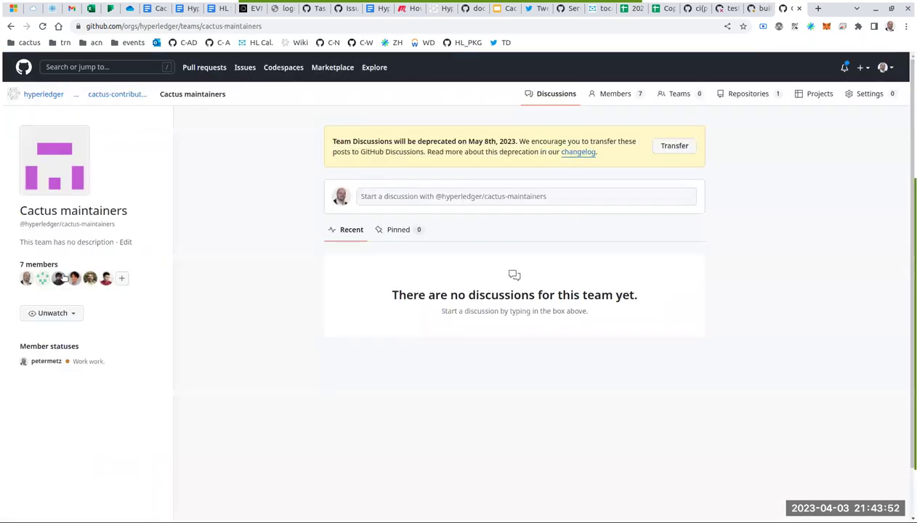
left_click(31, 267)
mouse_move(315, 264)
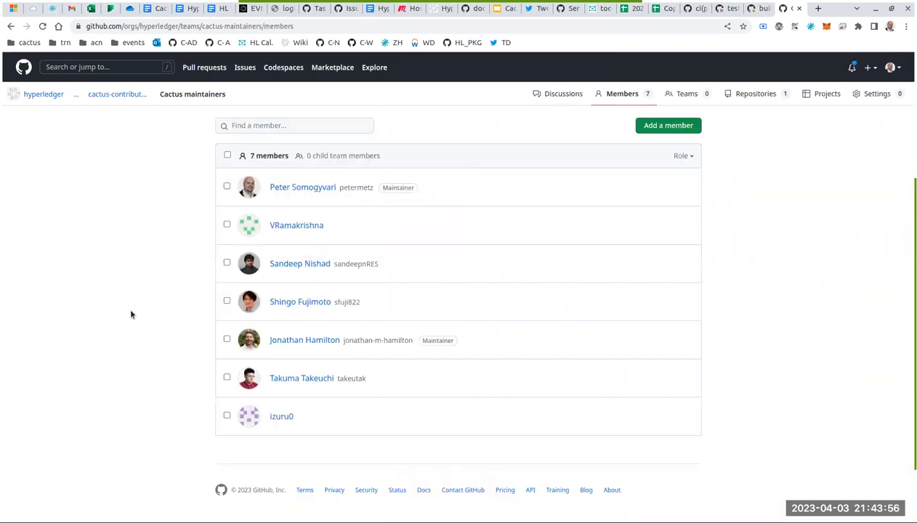
- Check which members of the Cactus maintainers team hold the Maintainer role, and leave the member list
double_click(394, 189)
left_click(394, 209)
double_click(438, 339)
left_click(433, 311)
double_click(392, 187)
left_click(174, 172)
left_click(13, 26)
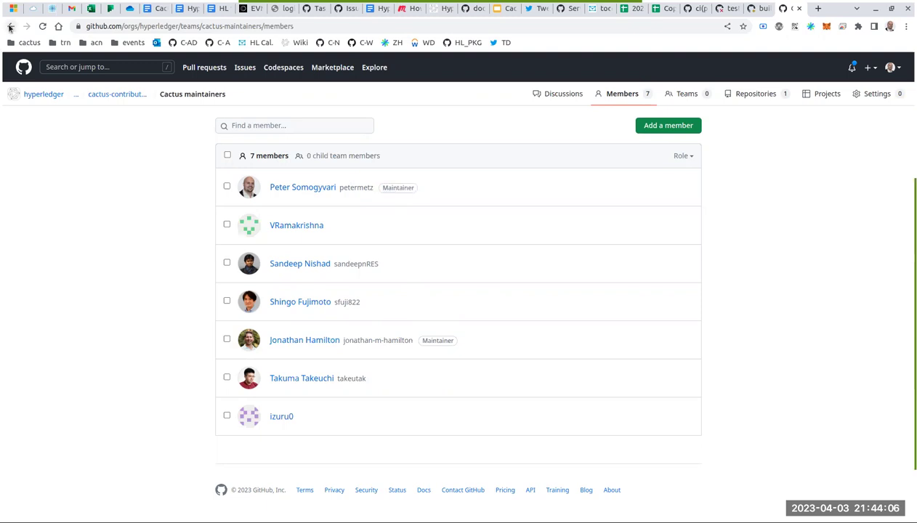